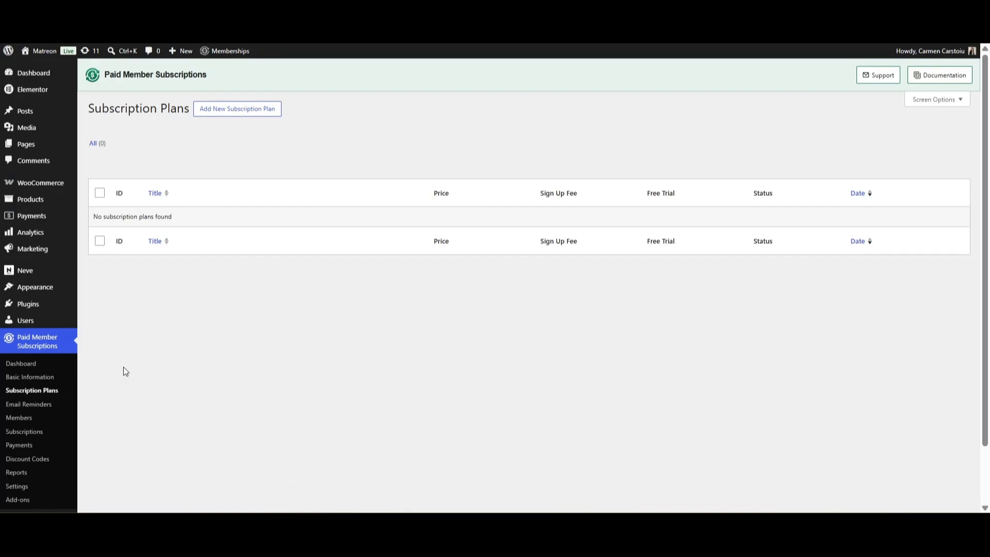
Create a Free Newsletter plan, 'Get weekly updates and news.', 30 days, Subscriber role
{"action": "left_click", "coordinate": [264, 115]}
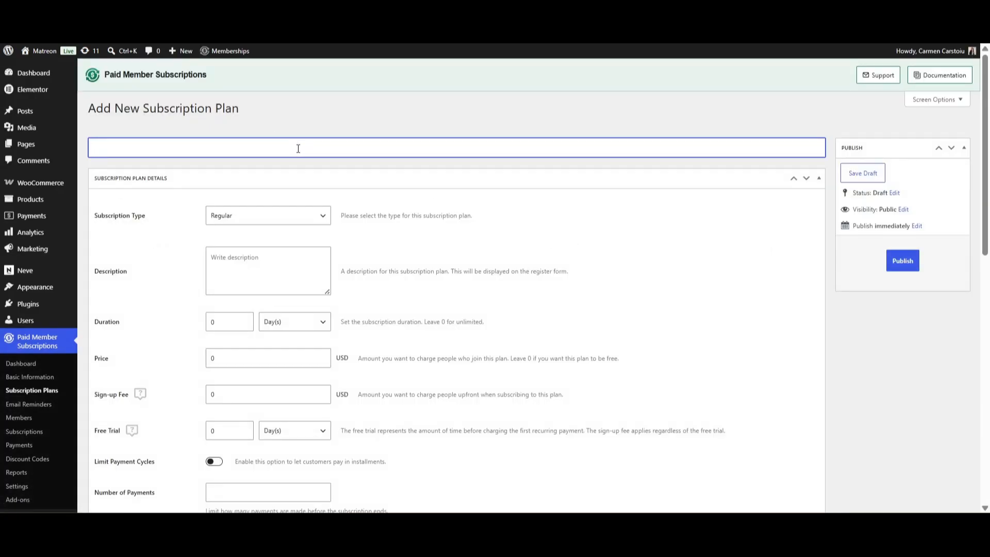
{"action": "type", "text": "Free Newsletter"}
{"action": "left_click", "coordinate": [265, 258]}
{"action": "type", "text": "Get weekly updates and news."}
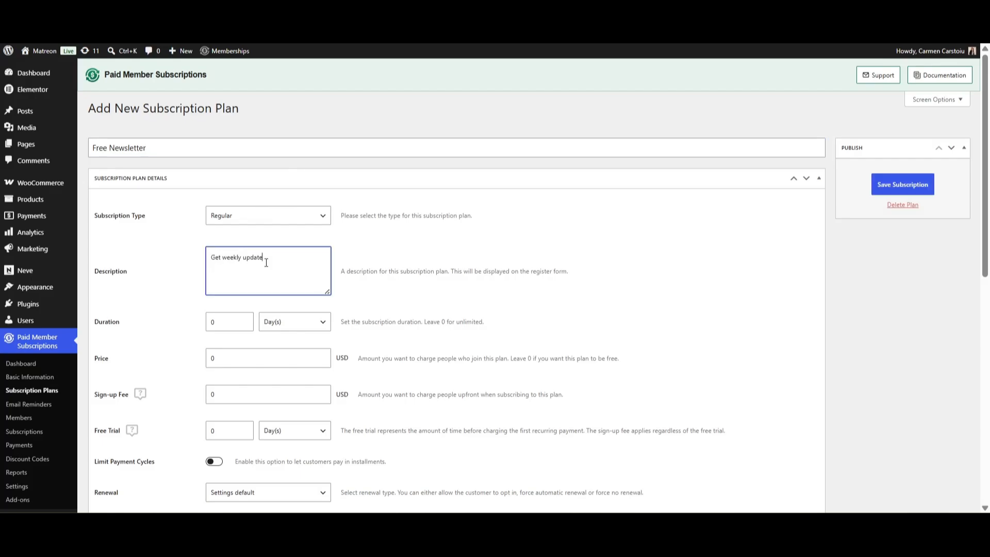
{"action": "scroll", "coordinate": [252, 274], "scroll_direction": "down", "scroll_amount": 1}
{"action": "left_click", "coordinate": [292, 258]}
{"action": "left_click", "coordinate": [292, 276]}
{"action": "double_click", "coordinate": [216, 258]}
{"action": "type", "text": "30"}
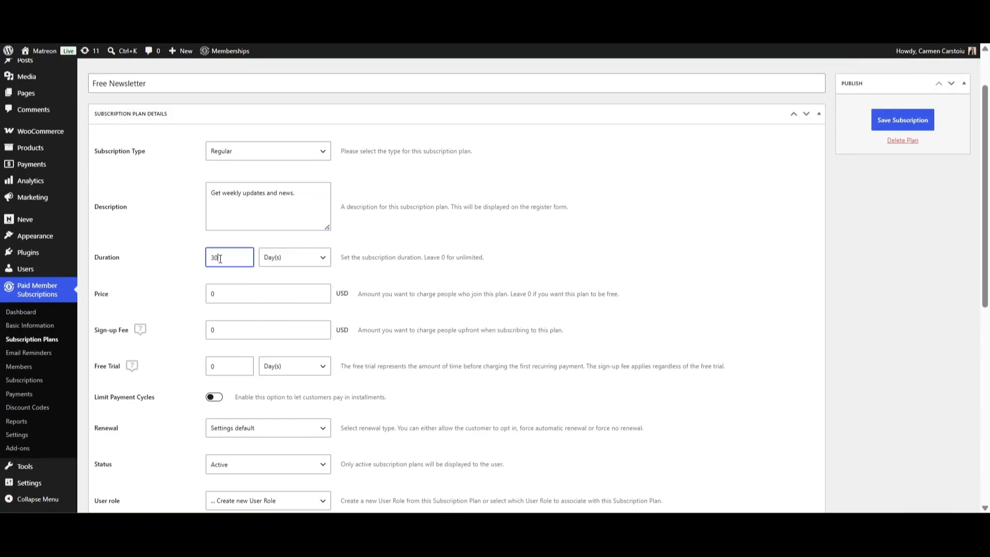
{"action": "scroll", "coordinate": [304, 402], "scroll_direction": "down", "scroll_amount": 1}
{"action": "left_click", "coordinate": [317, 440]}
{"action": "left_click", "coordinate": [225, 372]}
Create a Premium Newsletter plan at $20 for 30 days with the Subscriber role
{"action": "type", "text": "Premium Newsletter"}
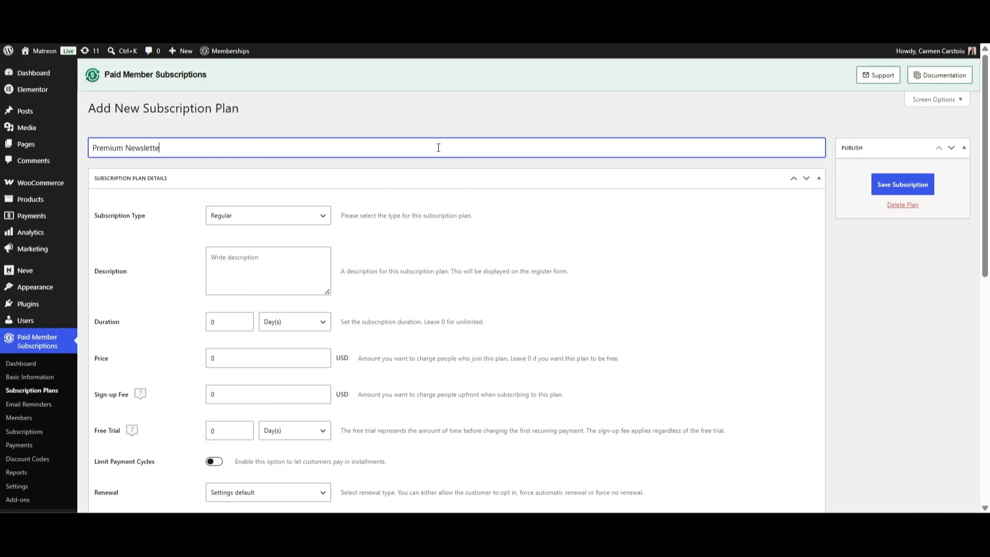
{"action": "left_click", "coordinate": [274, 256]}
{"action": "type", "text": "Get access to week"}
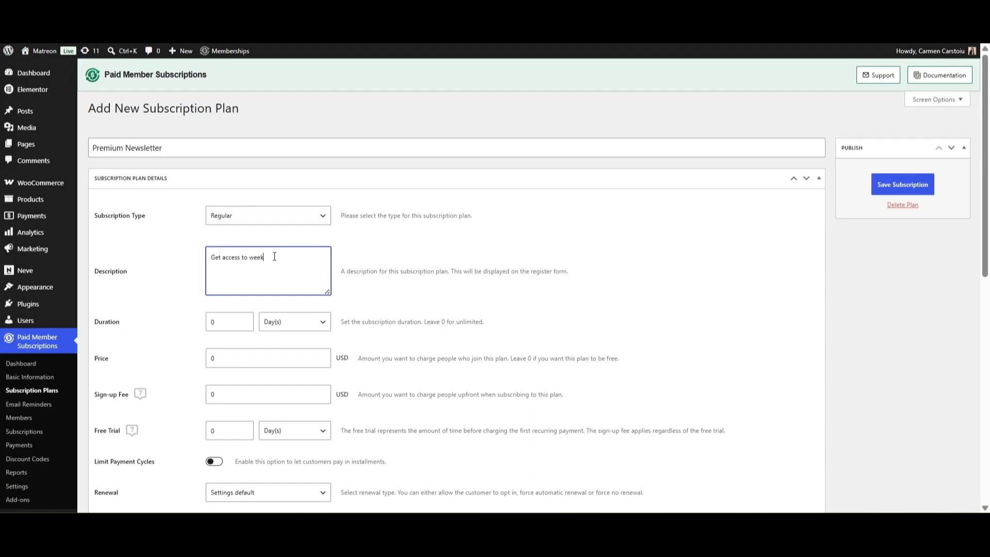
{"action": "type", "text": "ly updates, news and premium cont"}
{"action": "key", "text": "Tab"}
{"action": "type", "text": "30"}
{"action": "key", "text": "Tab"}
{"action": "key", "text": "Tab"}
{"action": "type", "text": "20"}
{"action": "scroll", "coordinate": [272, 380], "scroll_direction": "down", "scroll_amount": 2}
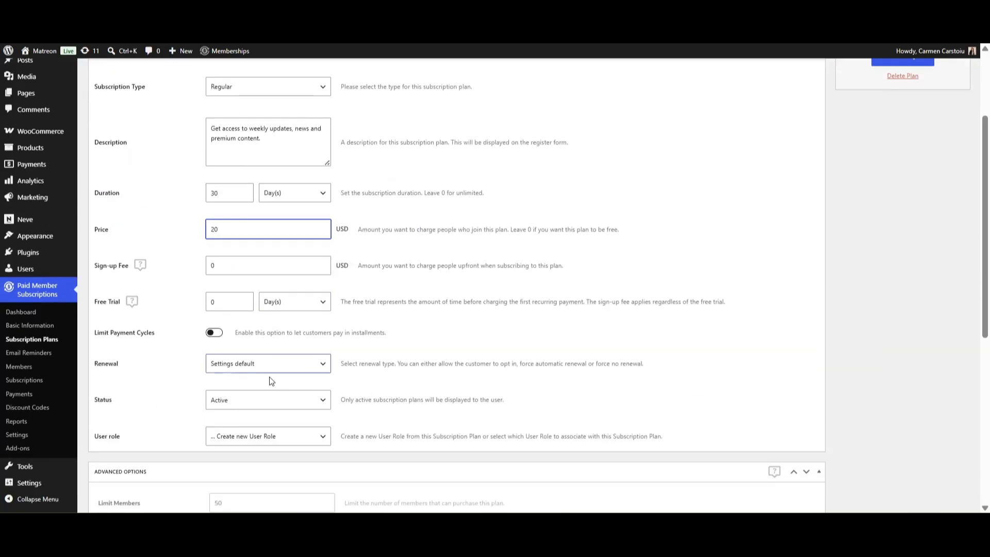
{"action": "left_click", "coordinate": [268, 435]}
{"action": "left_click", "coordinate": [240, 379]}
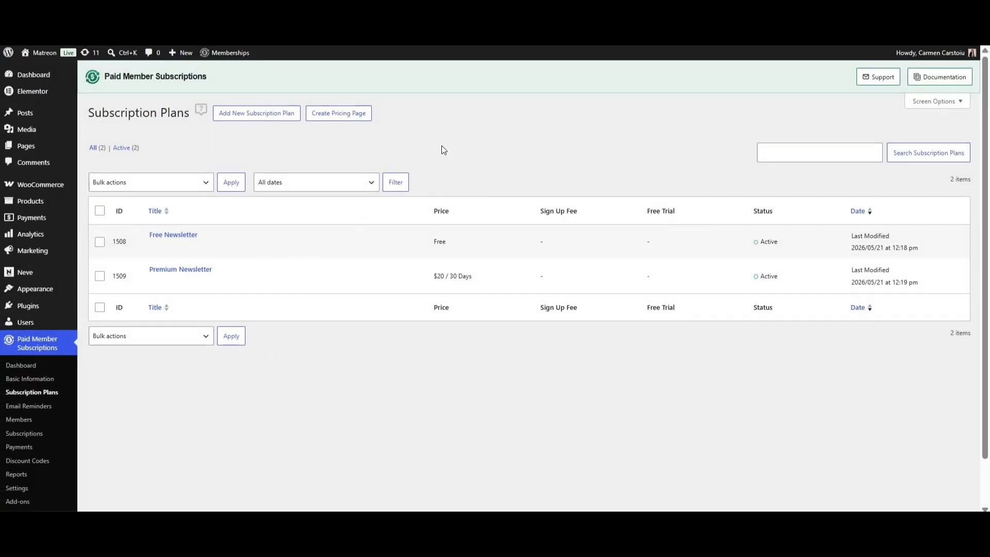
Generate a Slim-style pricing page with Free Newsletter first and Premium Newsletter second
{"action": "left_click", "coordinate": [337, 117]}
{"action": "left_click", "coordinate": [375, 121]}
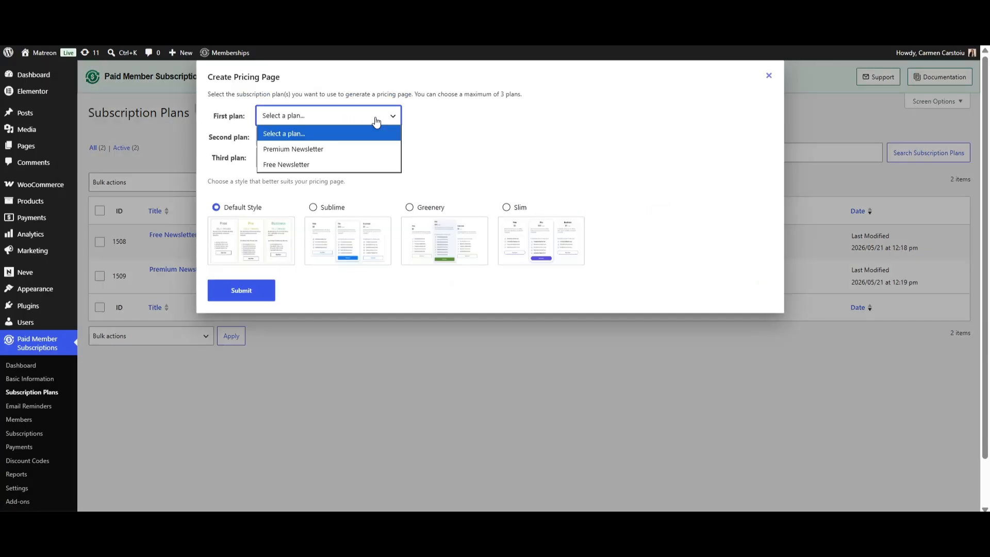
{"action": "left_click", "coordinate": [308, 165]}
{"action": "left_click", "coordinate": [349, 139]}
{"action": "left_click", "coordinate": [324, 170]}
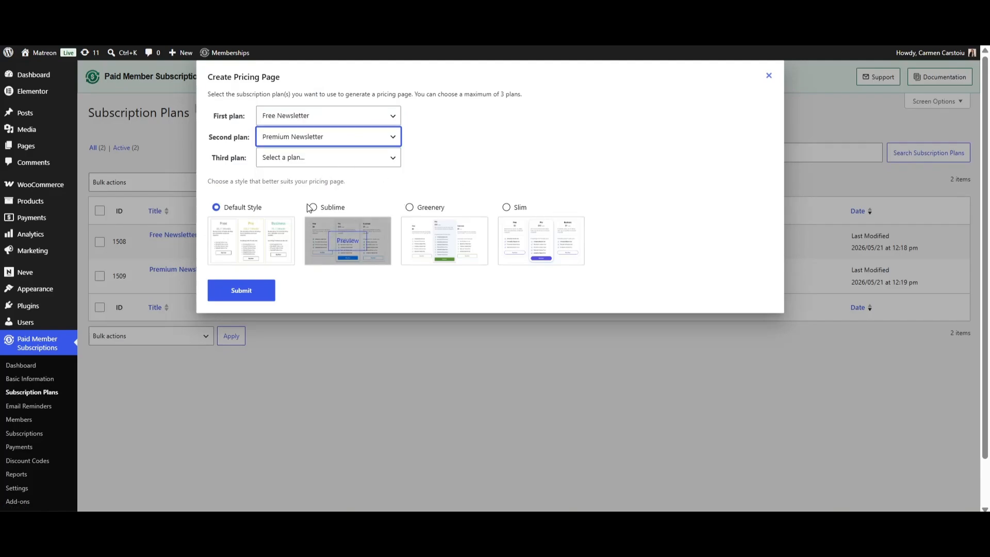
{"action": "left_click", "coordinate": [541, 241]}
{"action": "left_click", "coordinate": [240, 295]}
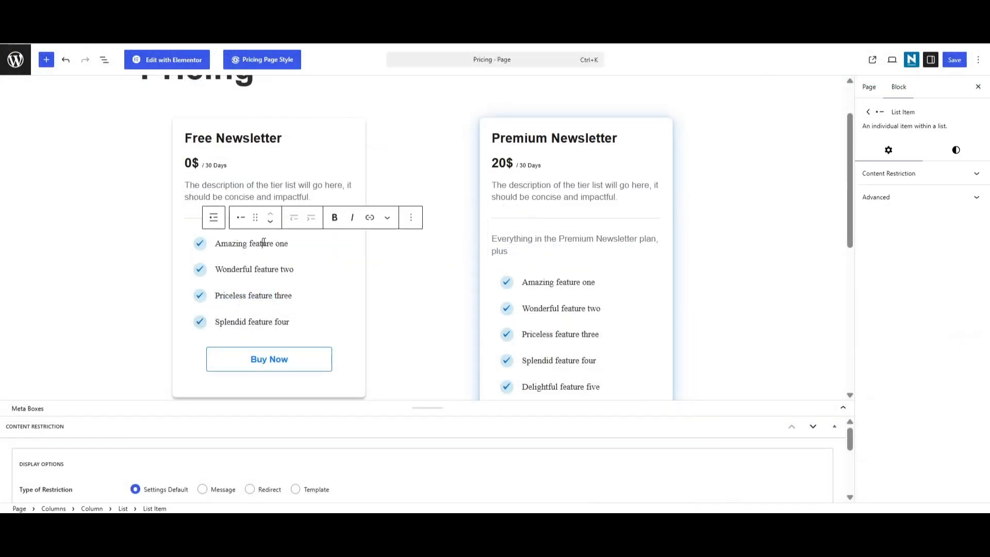
Change the Free card's features to Weekly news, Constant updates, New articles, deleting the fourth
{"action": "triple_click", "coordinate": [263, 243]}
{"action": "type", "text": "Weekly news"}
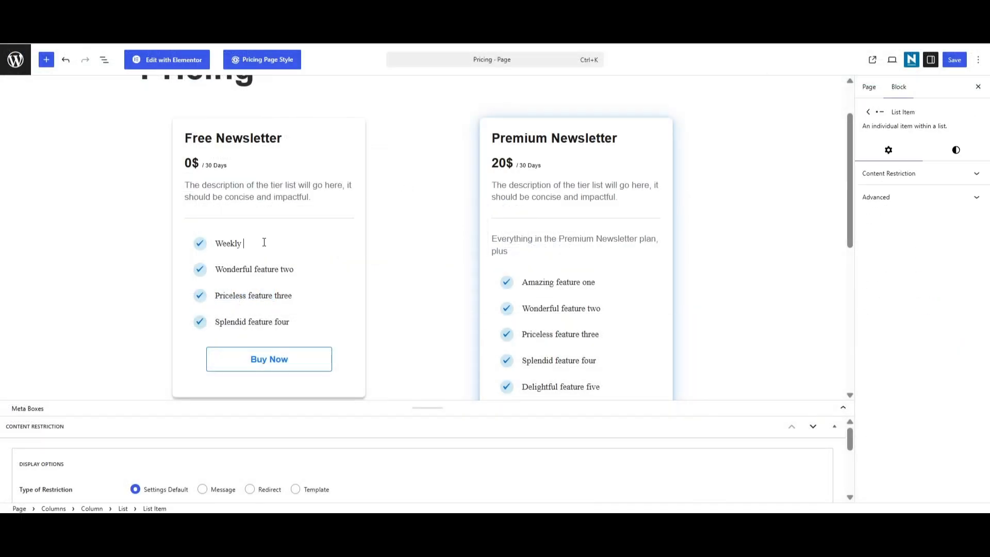
{"action": "triple_click", "coordinate": [259, 269]}
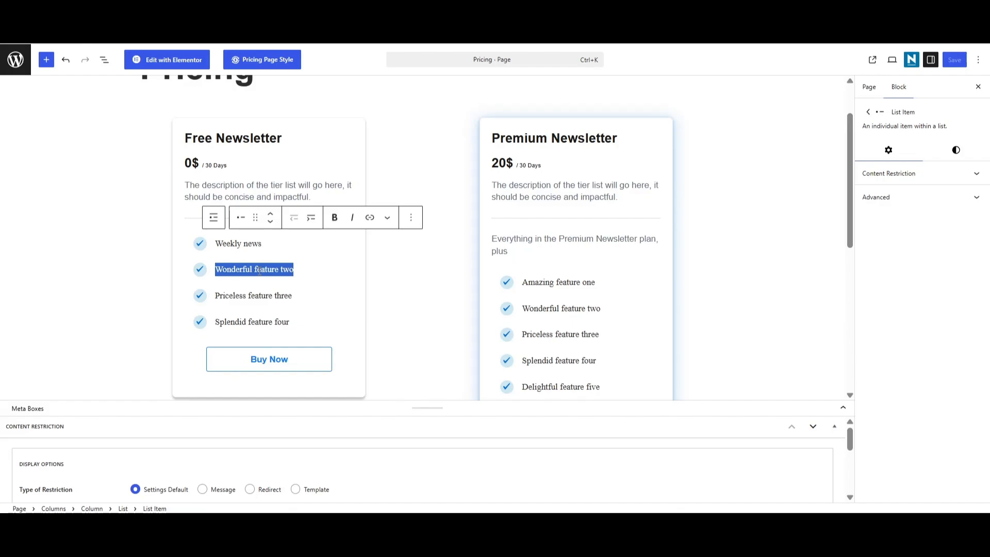
{"action": "type", "text": "Constant updates"}
{"action": "triple_click", "coordinate": [277, 296]}
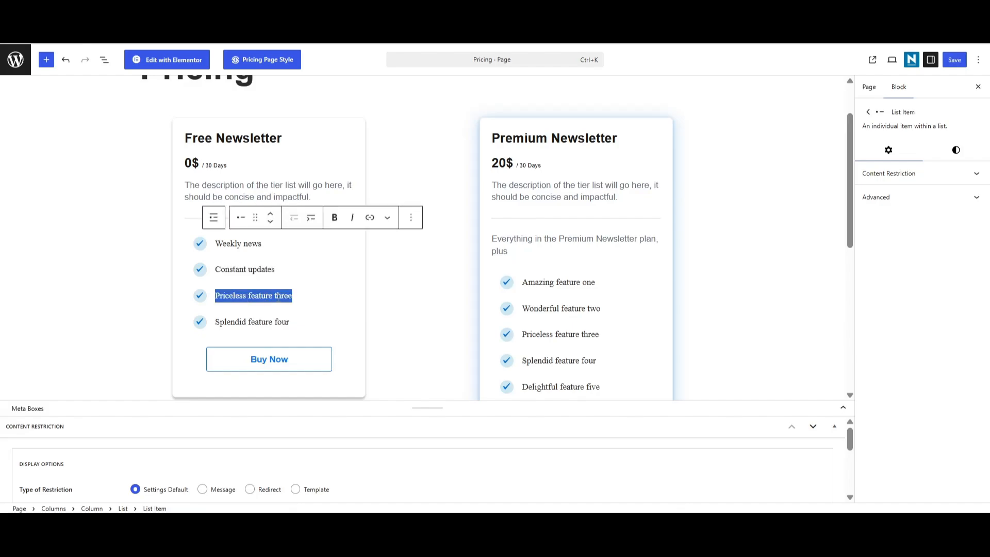
{"action": "type", "text": "New articles"}
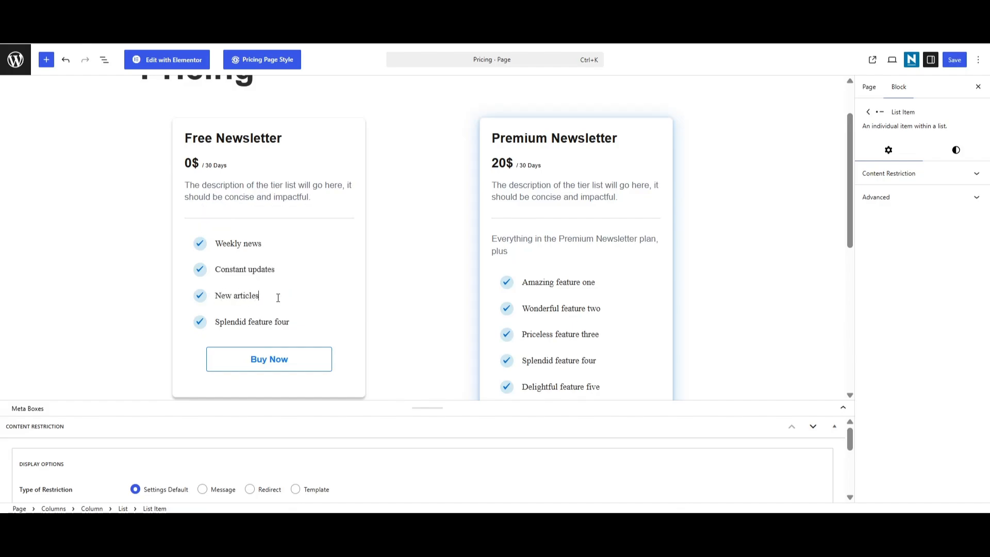
{"action": "triple_click", "coordinate": [256, 325]}
{"action": "type", "text": "Less"}
{"action": "key", "text": "BackSpace"}
{"action": "key", "text": "BackSpace"}
{"action": "key", "text": "BackSpace"}
{"action": "key", "text": "BackSpace"}
{"action": "key", "text": "BackSpace"}
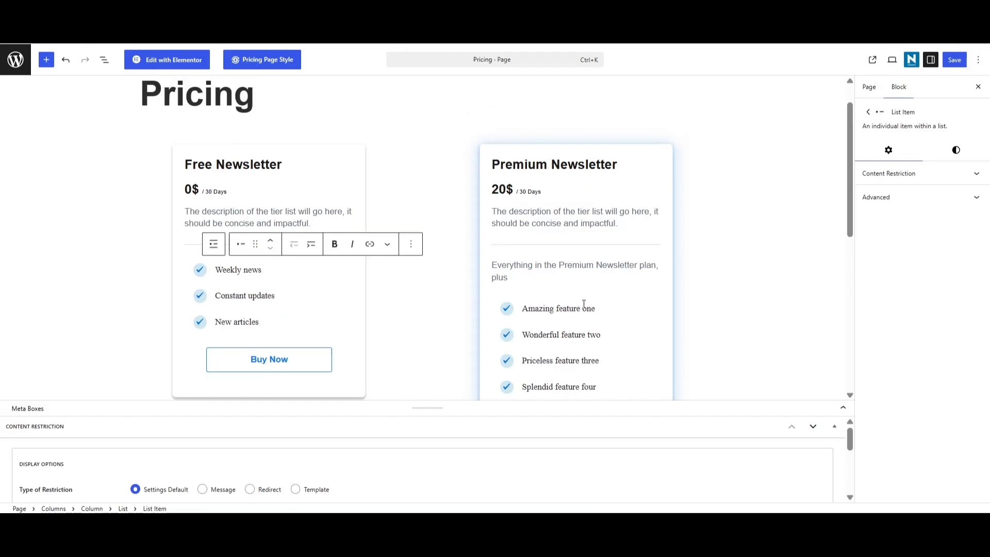
Set the Premium card's features, adding Exclusive content and Premium offers, then save the page
{"action": "triple_click", "coordinate": [583, 304]}
{"action": "type", "text": "Weekly news"}
{"action": "triple_click", "coordinate": [589, 337]}
{"action": "type", "text": "Constant updates"}
{"action": "triple_click", "coordinate": [587, 361]}
{"action": "type", "text": "New articles"}
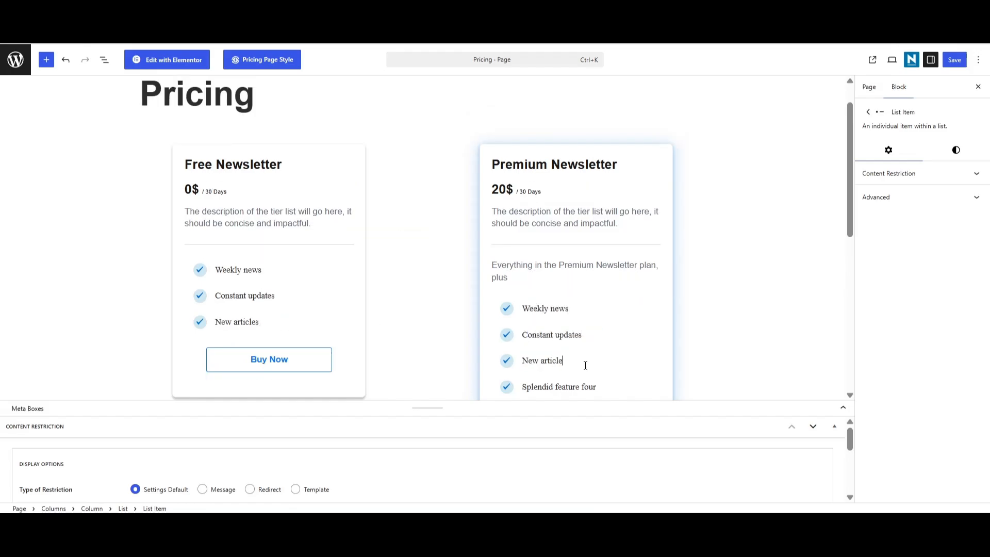
{"action": "scroll", "coordinate": [586, 365], "scroll_direction": "down", "scroll_amount": 1}
{"action": "triple_click", "coordinate": [570, 322]}
{"action": "type", "text": "Exclu"}
{"action": "triple_click", "coordinate": [565, 348]}
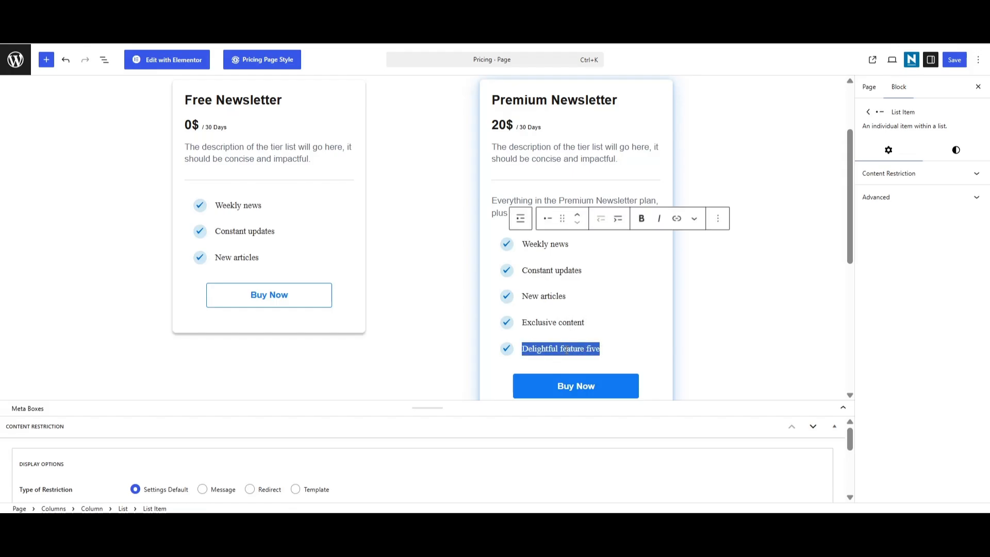
{"action": "type", "text": "Premium offers"}
{"action": "left_click", "coordinate": [737, 330]}
{"action": "scroll", "coordinate": [738, 330], "scroll_direction": "down", "scroll_amount": 1}
{"action": "scroll", "coordinate": [737, 330], "scroll_direction": "up", "scroll_amount": 3}
{"action": "left_click", "coordinate": [954, 60]}
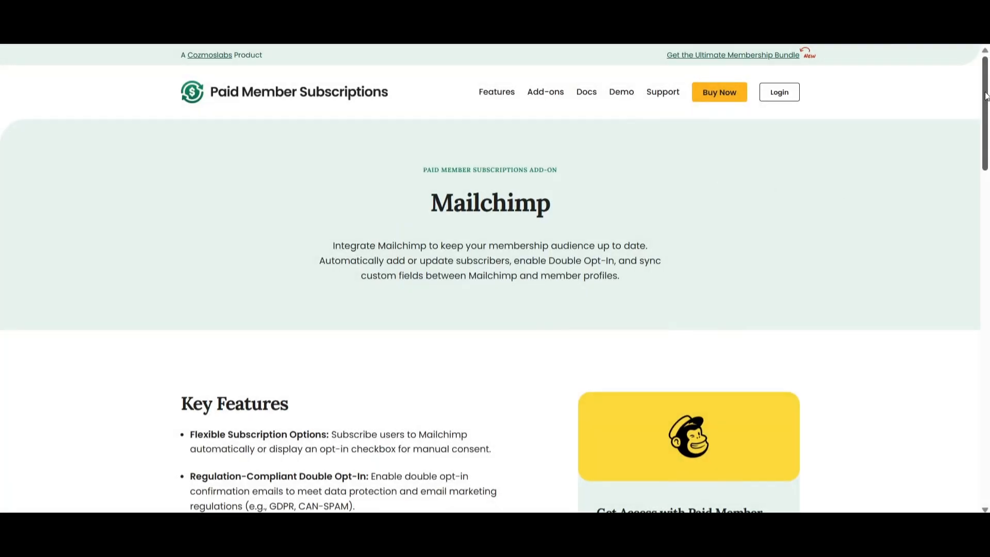
Scroll the Mailchimp add-on page down to its Key Features list
{"action": "left_click_drag", "start_coordinate": [986, 95], "coordinate": [987, 161]}
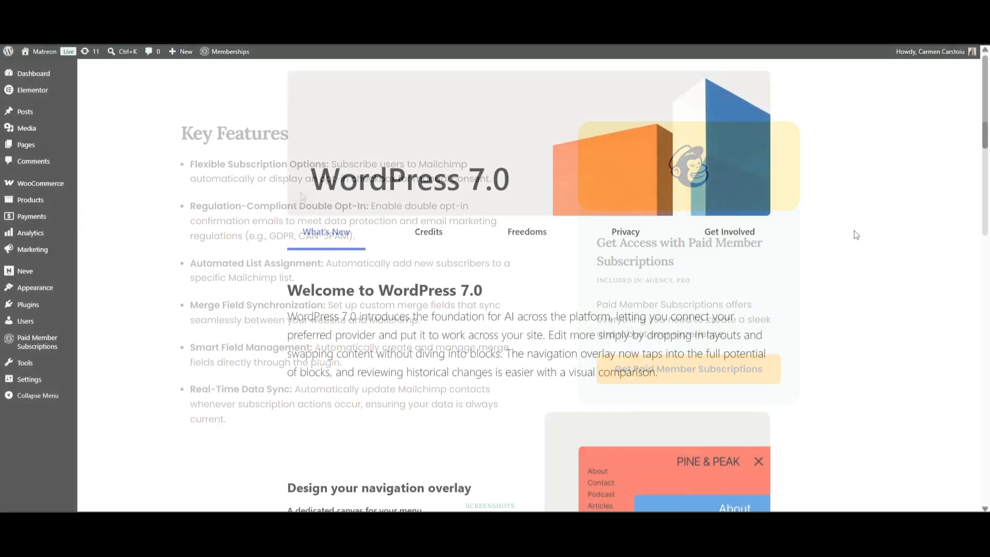
Activate the Mailchimp add-on from the Paid Member Subscriptions Add-ons page
{"action": "mouse_move", "coordinate": [31, 352]}
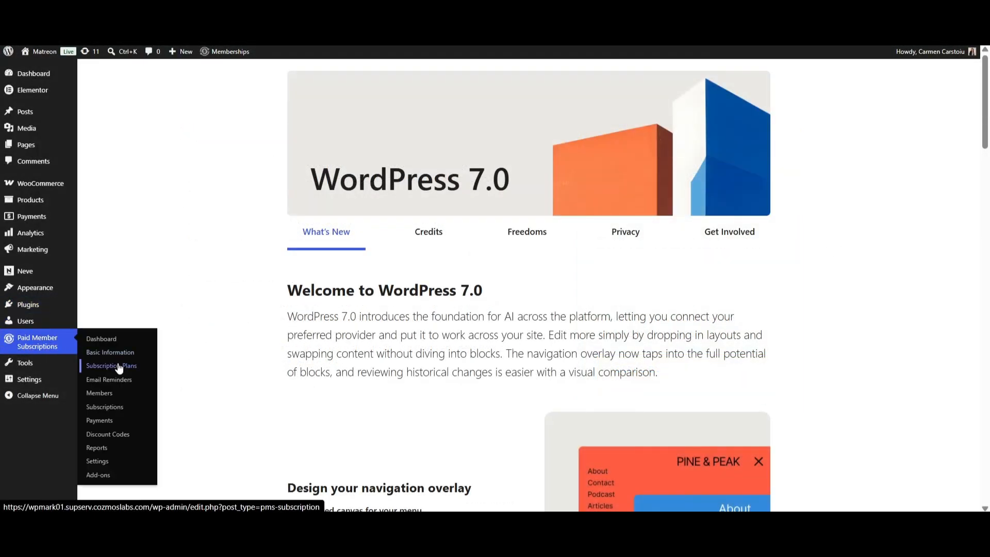
{"action": "left_click", "coordinate": [97, 474]}
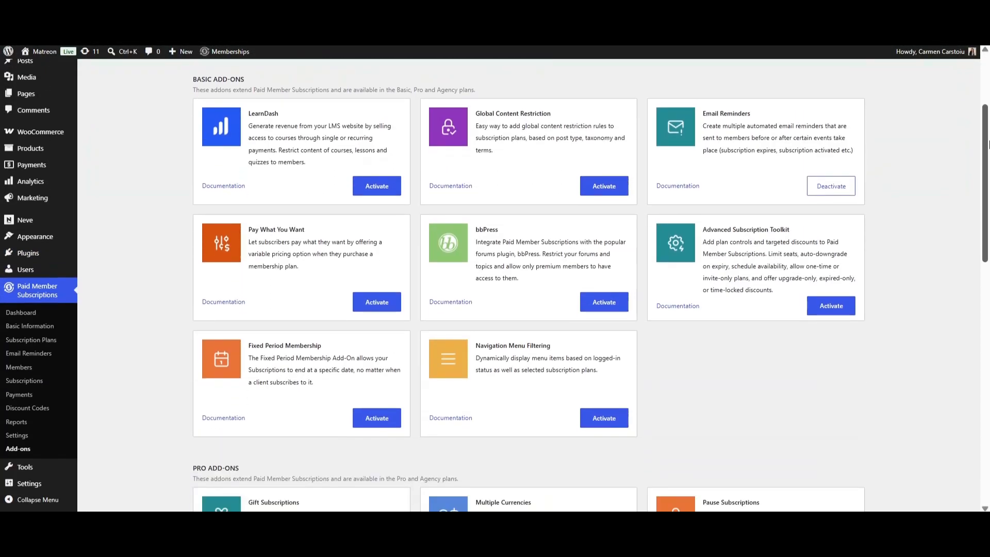
{"action": "scroll", "coordinate": [988, 144], "scroll_direction": "down", "scroll_amount": 10}
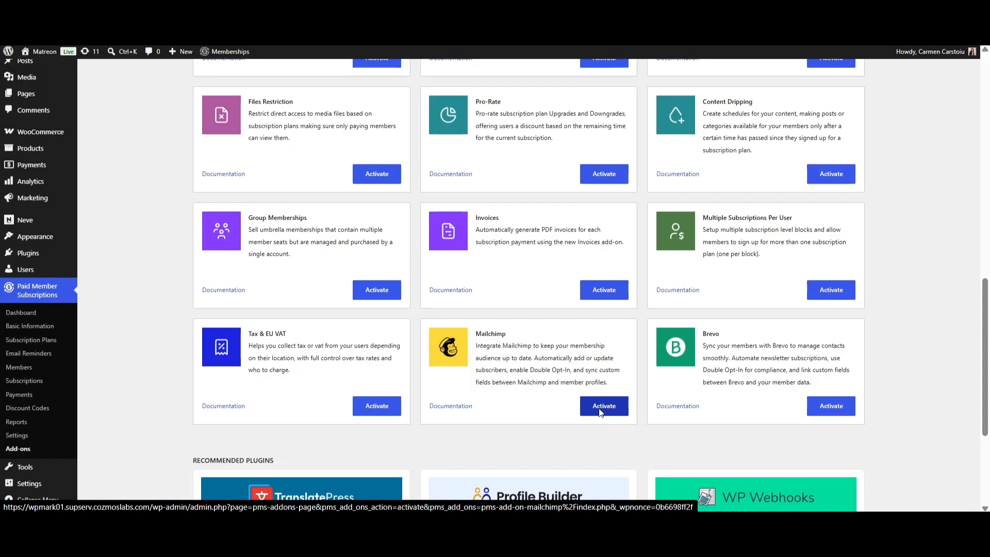
{"action": "left_click", "coordinate": [600, 411]}
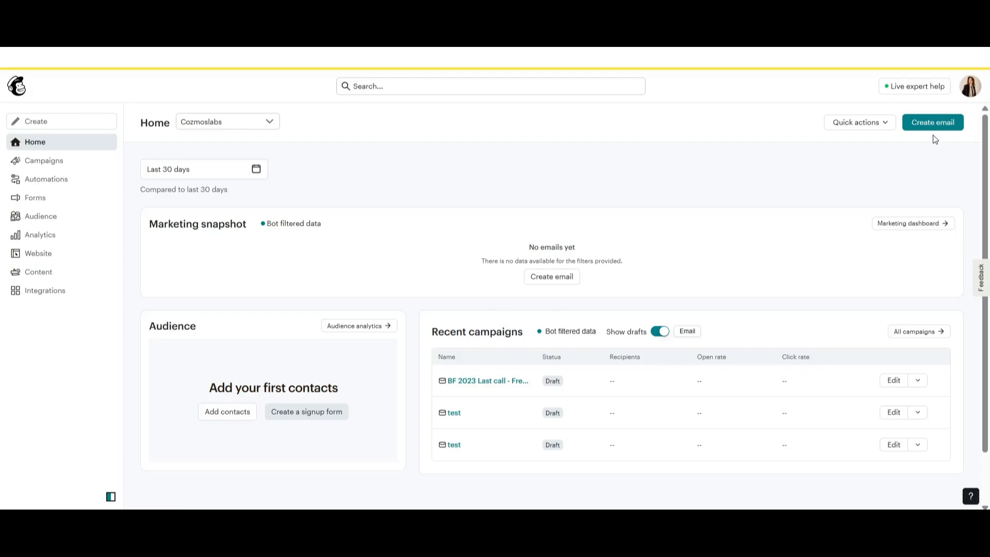
Go to Profile > Extras > API keys and start a new key's name
{"action": "left_click", "coordinate": [970, 88]}
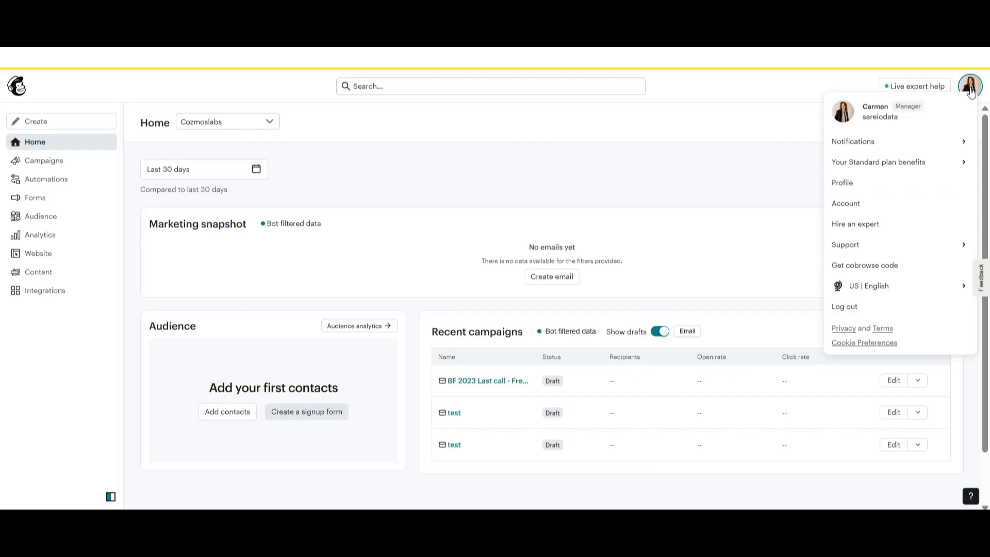
{"action": "left_click", "coordinate": [846, 185]}
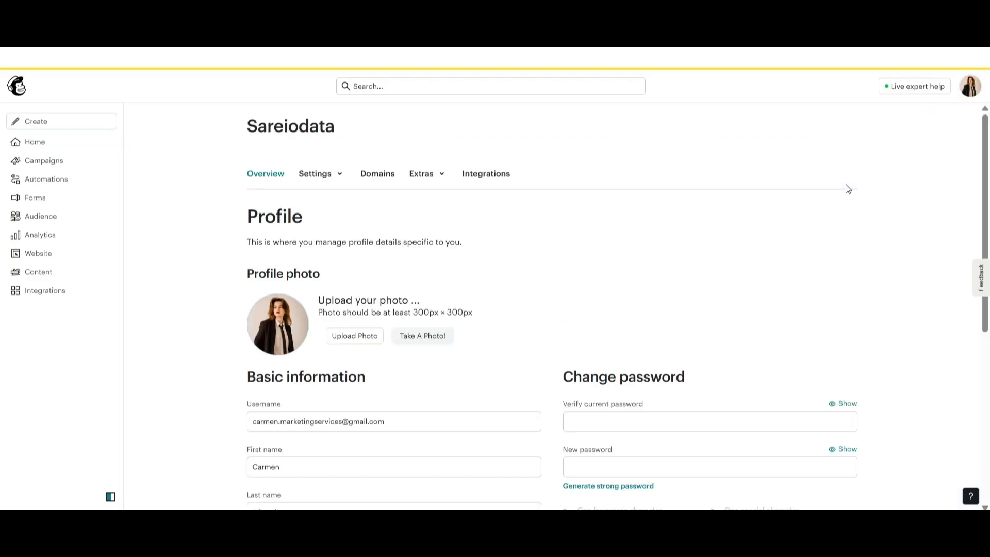
{"action": "left_click", "coordinate": [426, 174]}
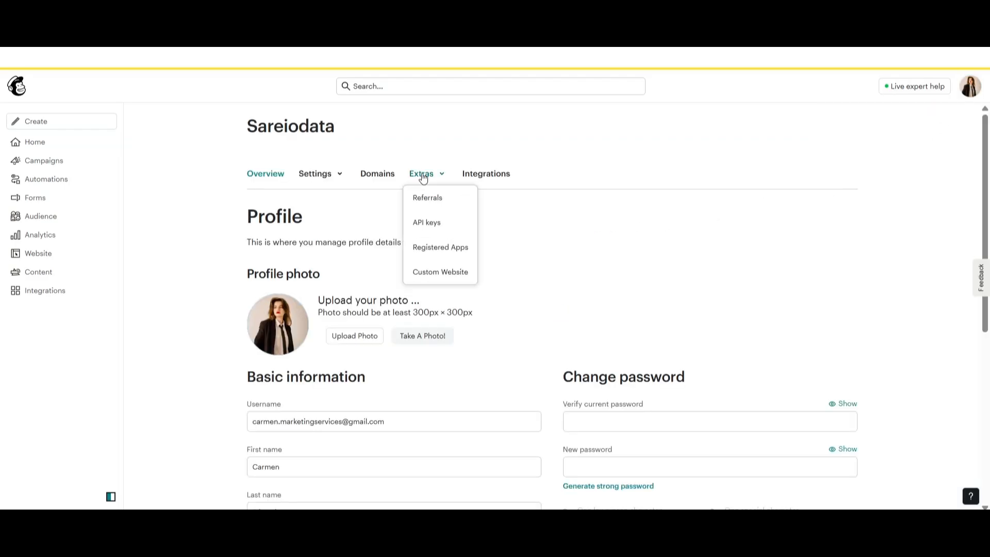
{"action": "left_click", "coordinate": [422, 221]}
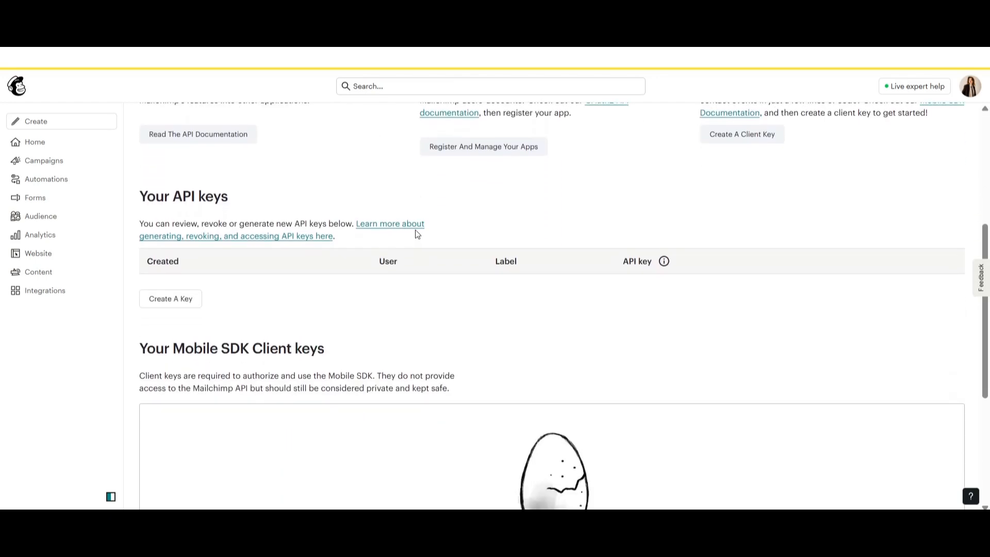
{"action": "left_click", "coordinate": [179, 306]}
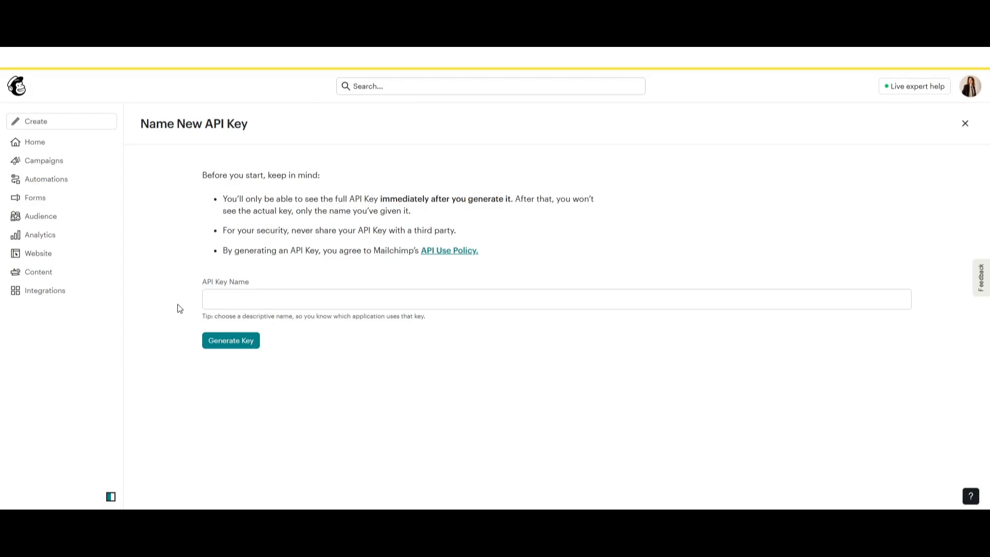
{"action": "left_click", "coordinate": [293, 303]}
Generate and copy a 'WordPress Paid Newsletter' API key, then open the audience's settings
{"action": "left_click", "coordinate": [340, 302]}
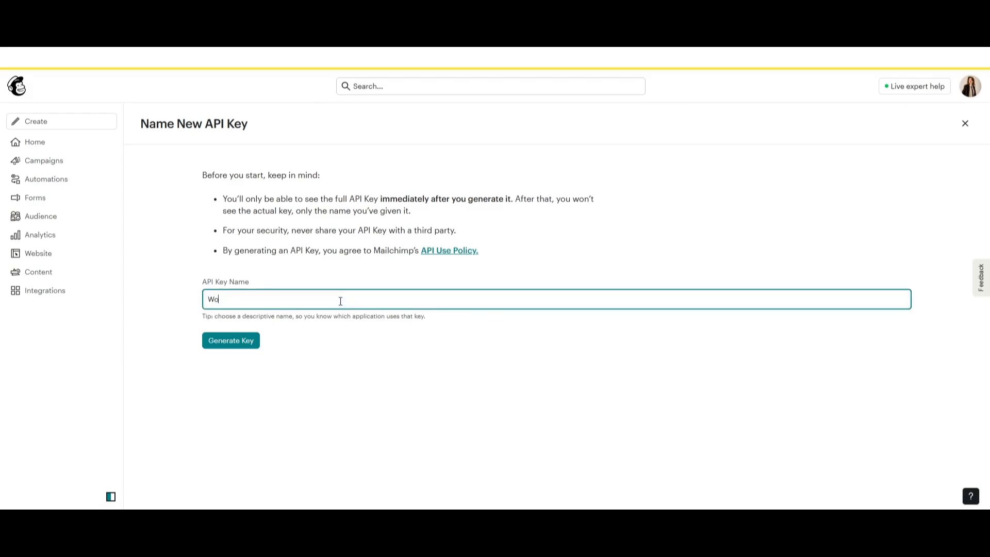
{"action": "type", "text": "WordPress Paid Newsletter"}
{"action": "left_click", "coordinate": [238, 341]}
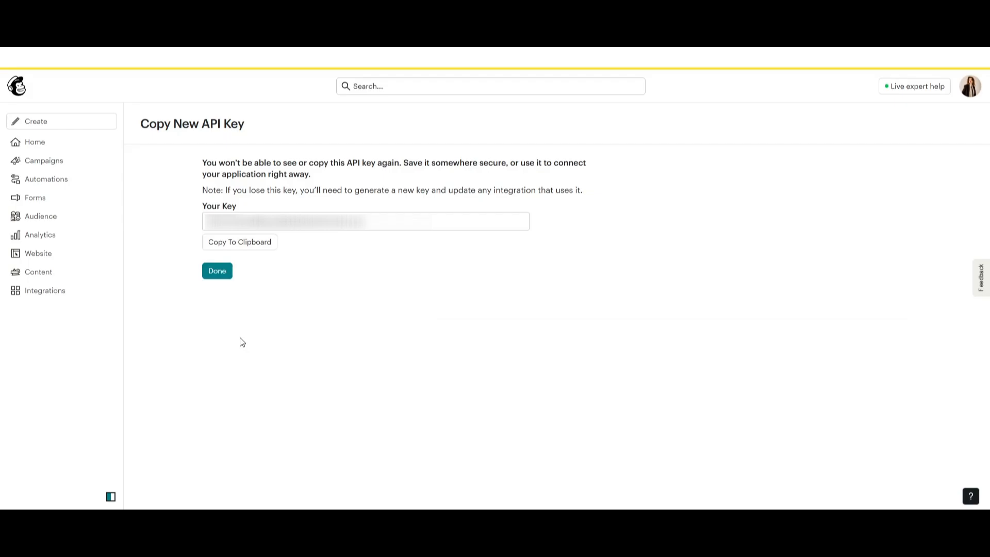
{"action": "left_click", "coordinate": [264, 245]}
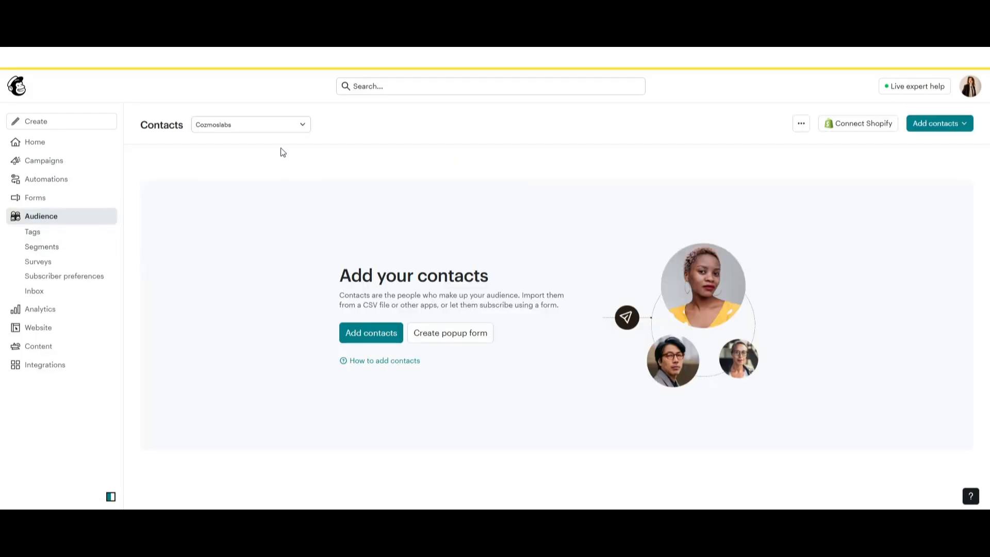
{"action": "left_click", "coordinate": [801, 123]}
{"action": "left_click", "coordinate": [817, 149]}
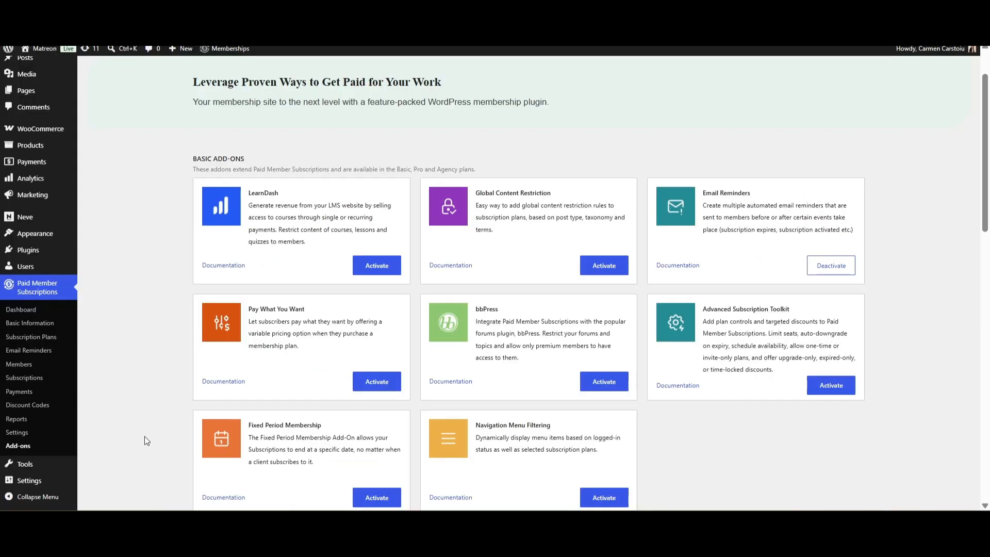
Open the Email Marketing settings of Paid Member Subscriptions and paste the Mailchimp audience ID
{"action": "left_click", "coordinate": [27, 437]}
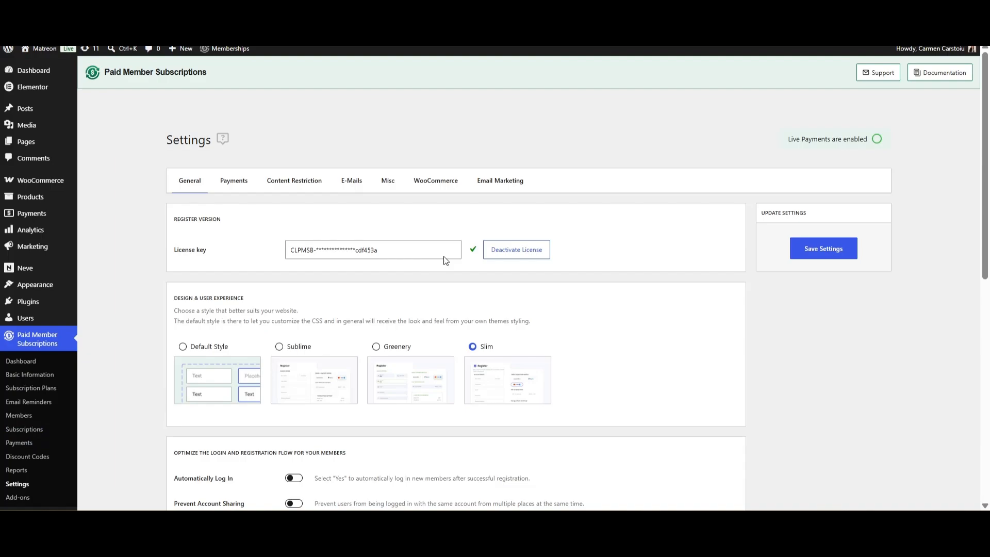
{"action": "left_click", "coordinate": [511, 185]}
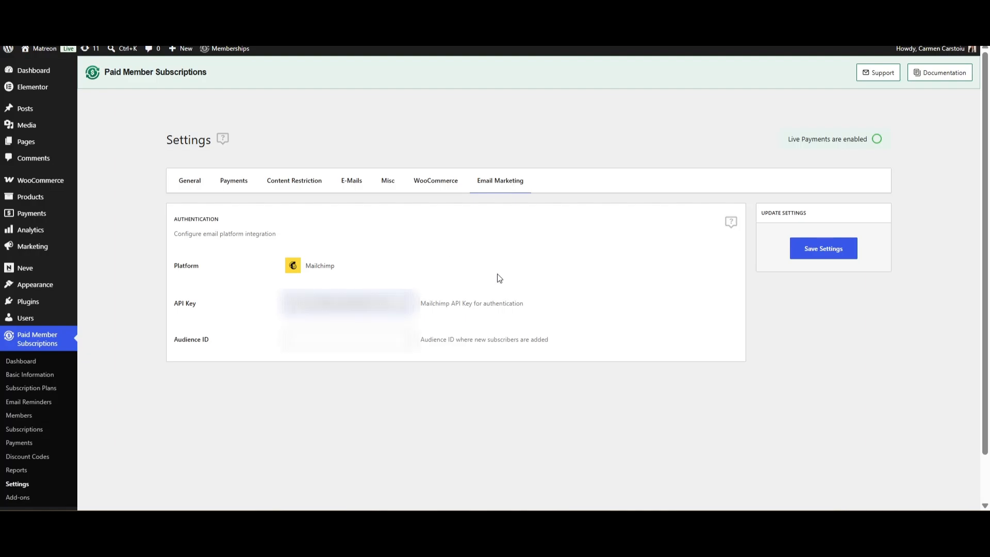
{"action": "key", "text": "ctrl+v"}
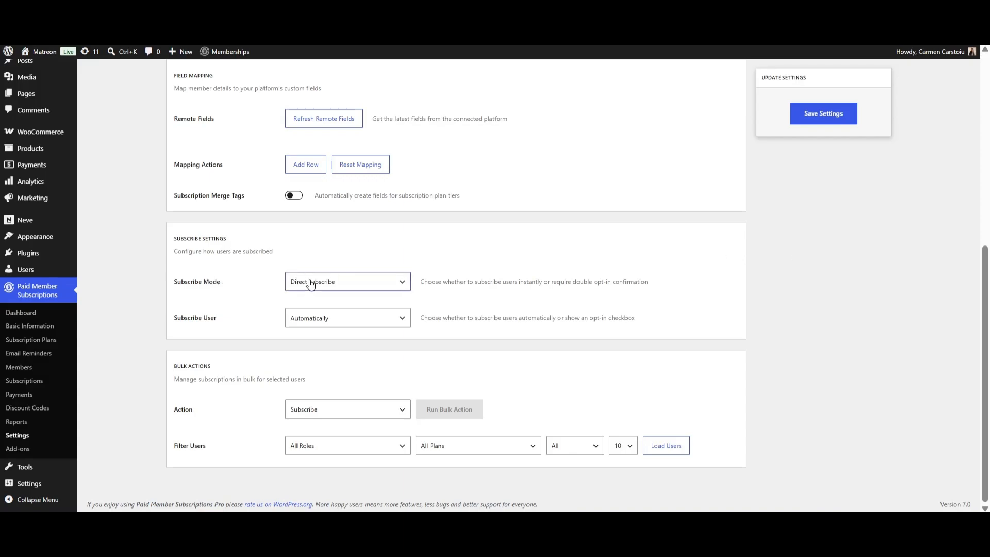
Keep Direct subscribe, show the opt-in checkbox ticked by default, and save the settings
{"action": "left_click", "coordinate": [400, 288]}
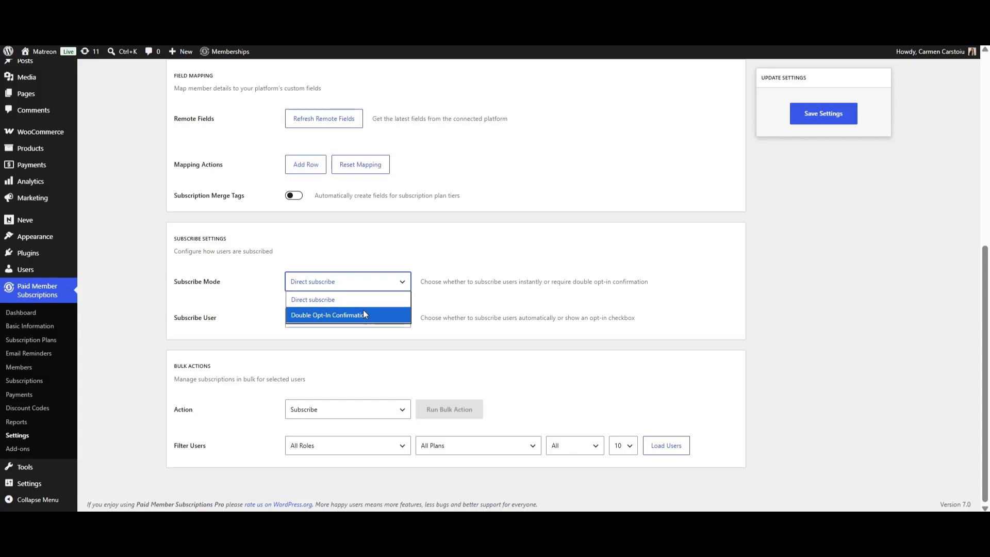
{"action": "key", "text": "Escape"}
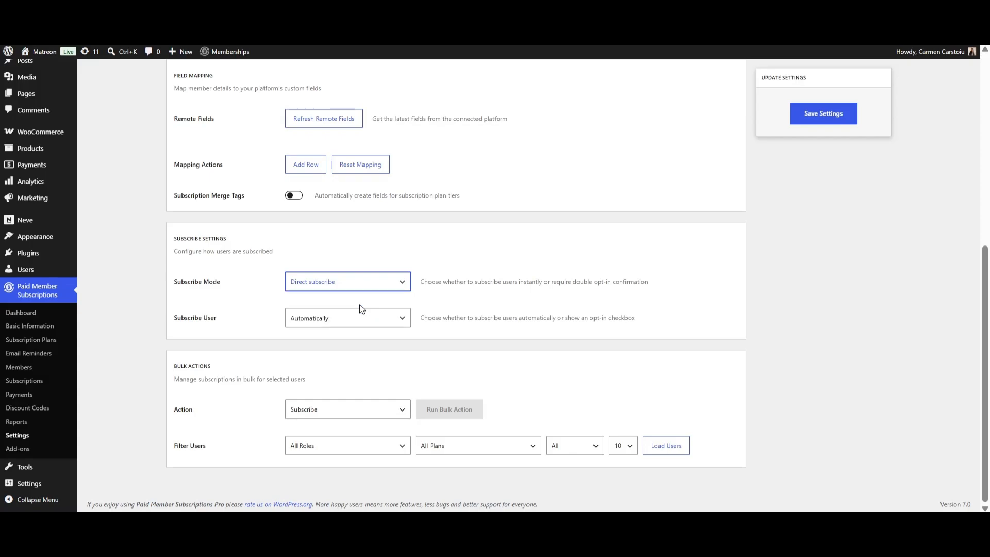
{"action": "left_click", "coordinate": [404, 320]}
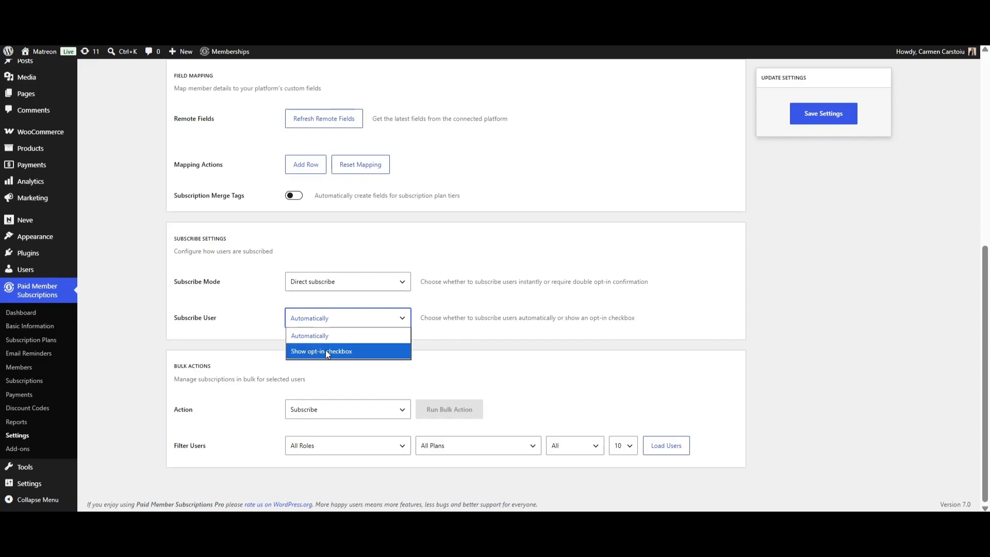
{"action": "left_click", "coordinate": [347, 350]}
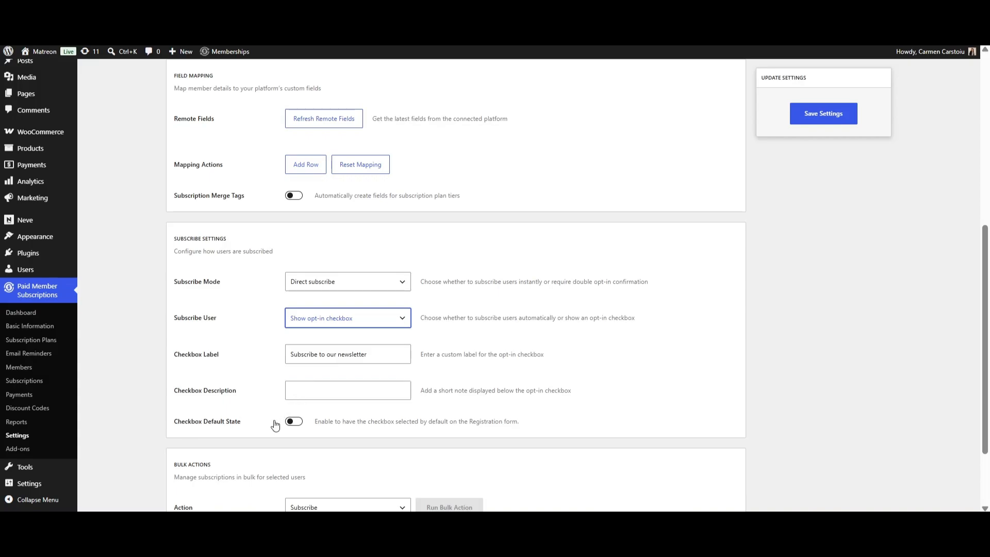
{"action": "left_click", "coordinate": [294, 426]}
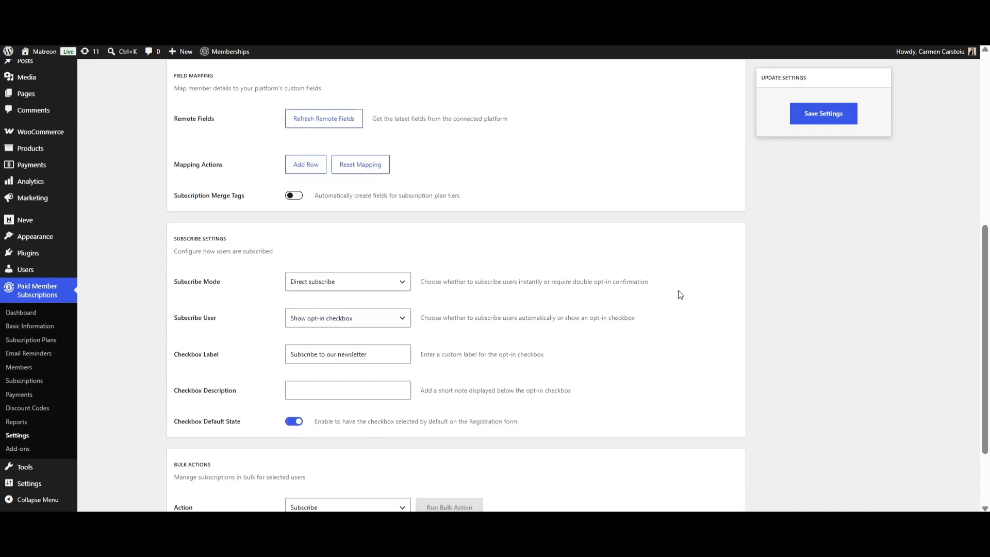
{"action": "left_click", "coordinate": [814, 114]}
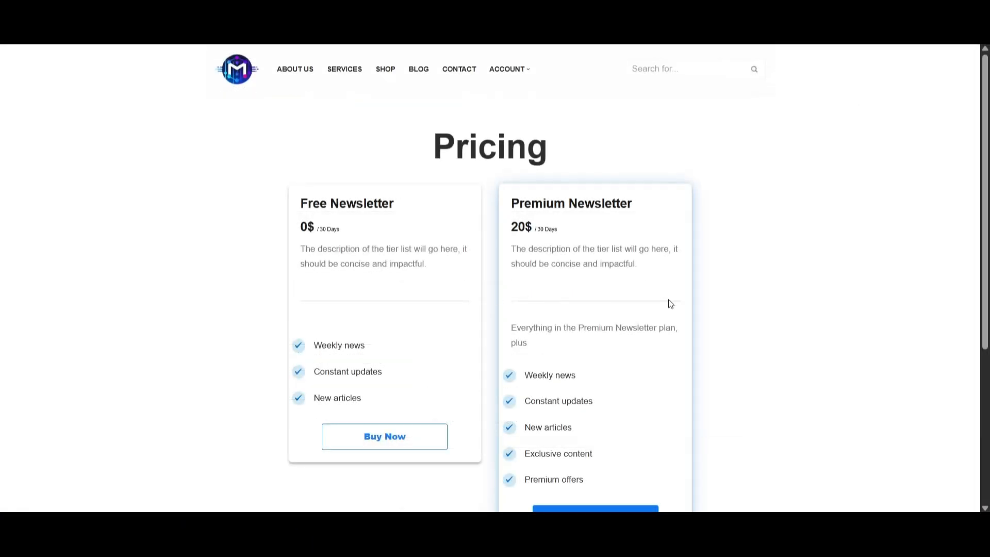
Start the Premium Newsletter registration and fill in the test member's username, e-mail and full name
{"action": "scroll", "coordinate": [668, 299], "scroll_direction": "down", "scroll_amount": 1}
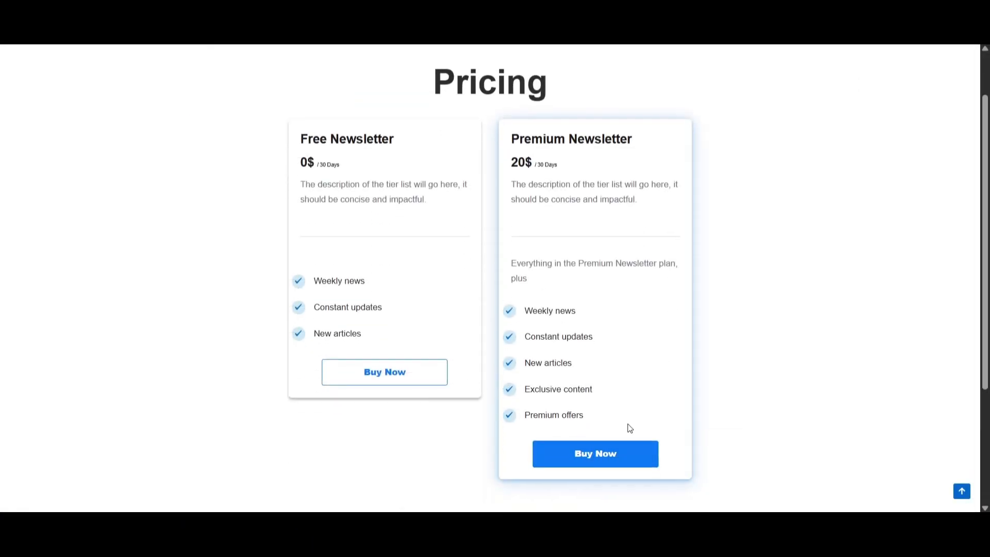
{"action": "left_click", "coordinate": [600, 453]}
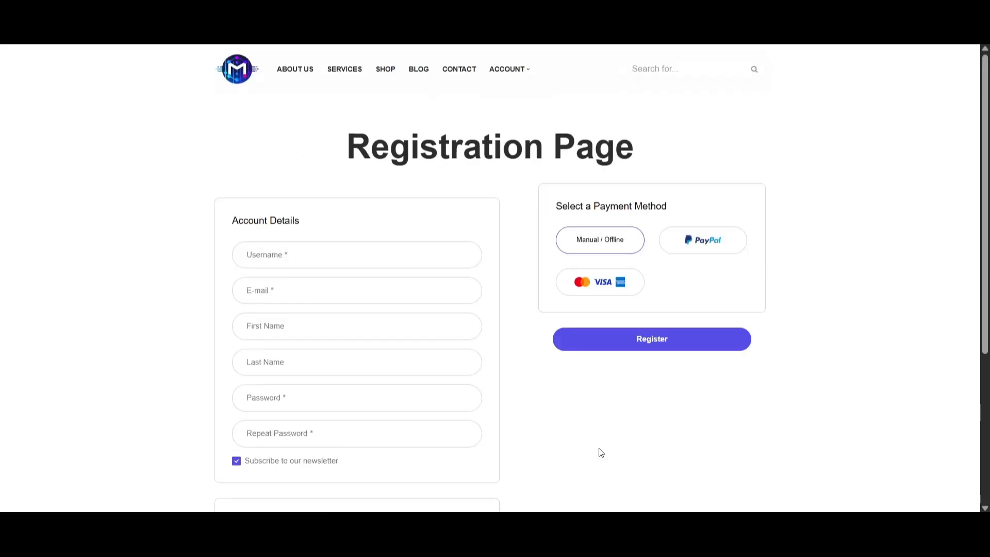
{"action": "left_click", "coordinate": [274, 253]}
{"action": "type", "text": "example"}
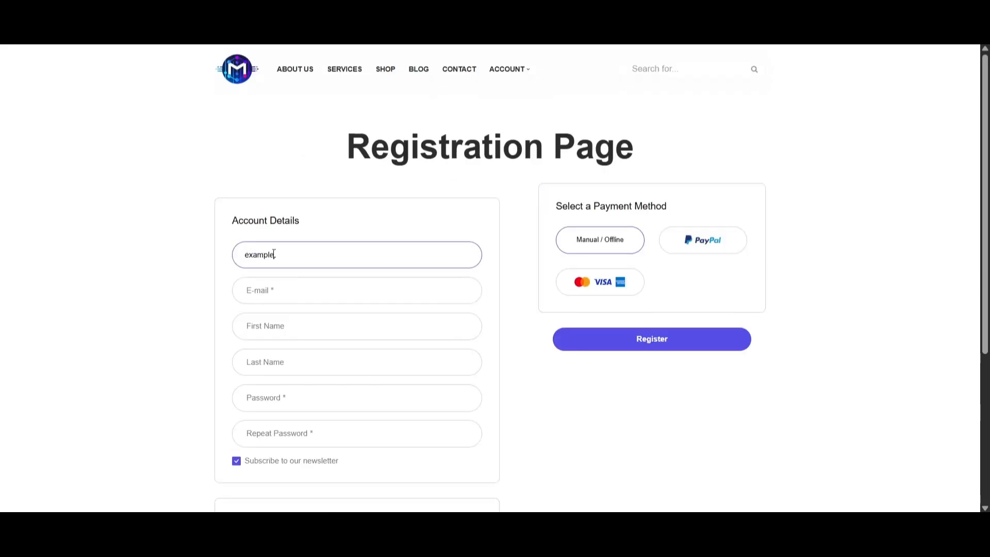
{"action": "type", "text": ".user"}
{"action": "left_click", "coordinate": [273, 292]}
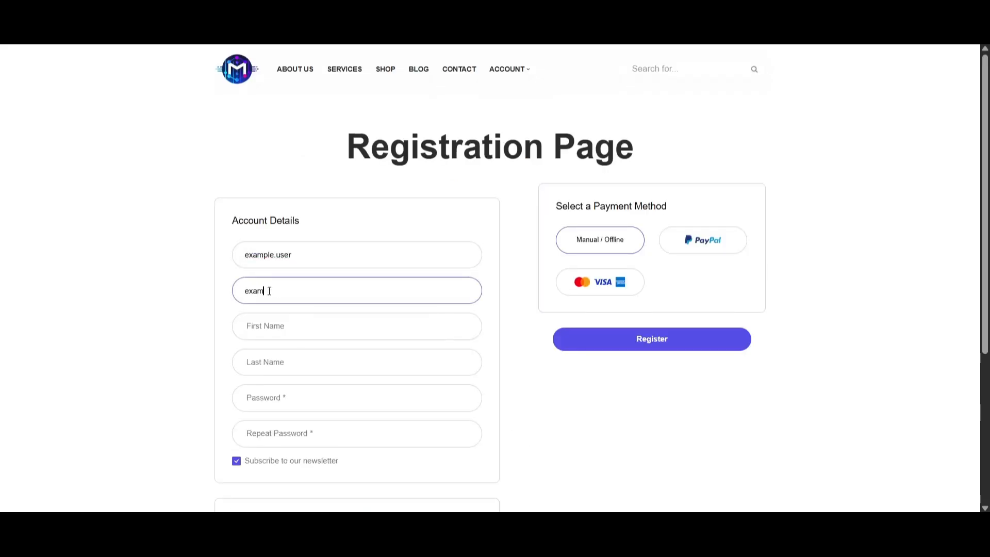
{"action": "left_click", "coordinate": [292, 331]}
{"action": "type", "text": "Example"}
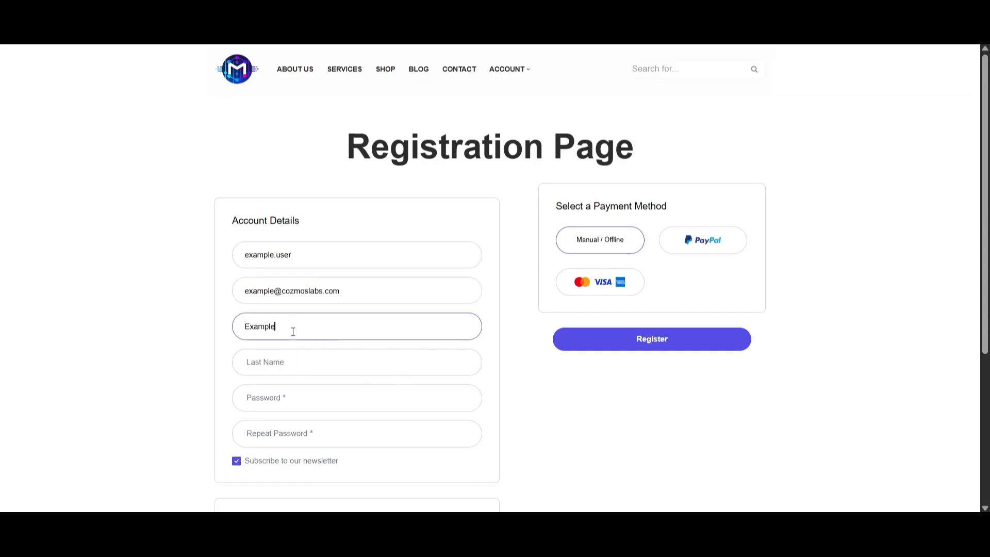
{"action": "left_click", "coordinate": [294, 363]}
{"action": "type", "text": "User"}
Enter and confirm the account password, then choose card payment
{"action": "scroll", "coordinate": [291, 330], "scroll_direction": "down", "scroll_amount": 1}
{"action": "left_click", "coordinate": [290, 328]}
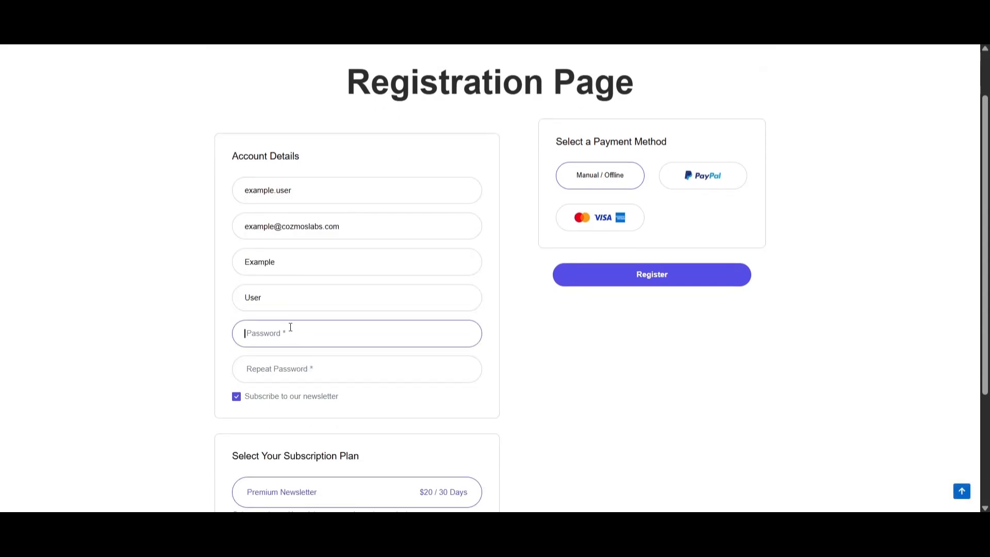
{"action": "type", "text": "e"}
{"action": "scroll", "coordinate": [290, 327], "scroll_direction": "down", "scroll_amount": 1}
{"action": "left_click", "coordinate": [337, 308]}
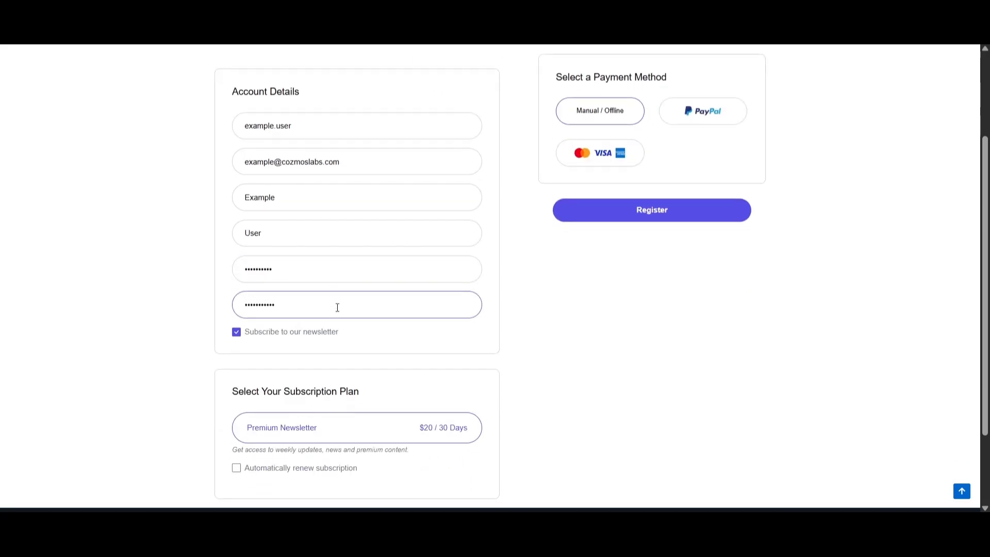
{"action": "scroll", "coordinate": [243, 282], "scroll_direction": "down", "scroll_amount": 1}
{"action": "scroll", "coordinate": [243, 338], "scroll_direction": "up", "scroll_amount": 1}
{"action": "left_click", "coordinate": [237, 334]}
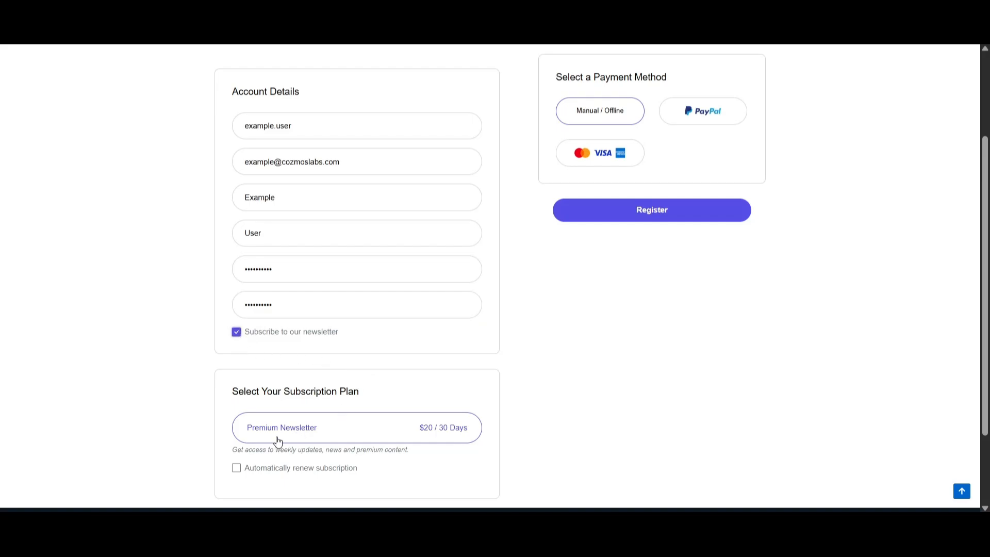
{"action": "scroll", "coordinate": [542, 442], "scroll_direction": "up", "scroll_amount": 1}
{"action": "left_click", "coordinate": [612, 225]}
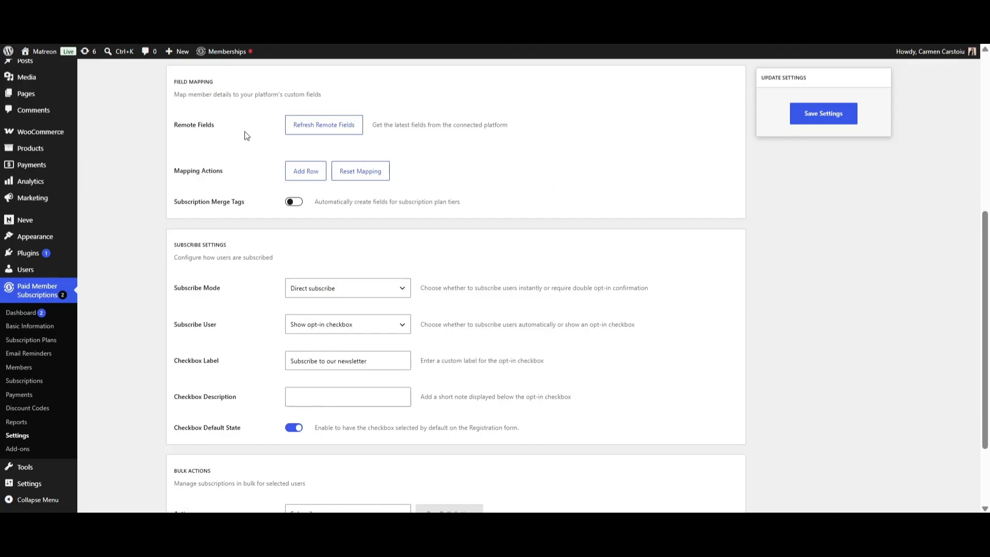
Add a mapping row pairing Mailchimp's First Name [FNAME] with the member's First Name
{"action": "left_click", "coordinate": [316, 180]}
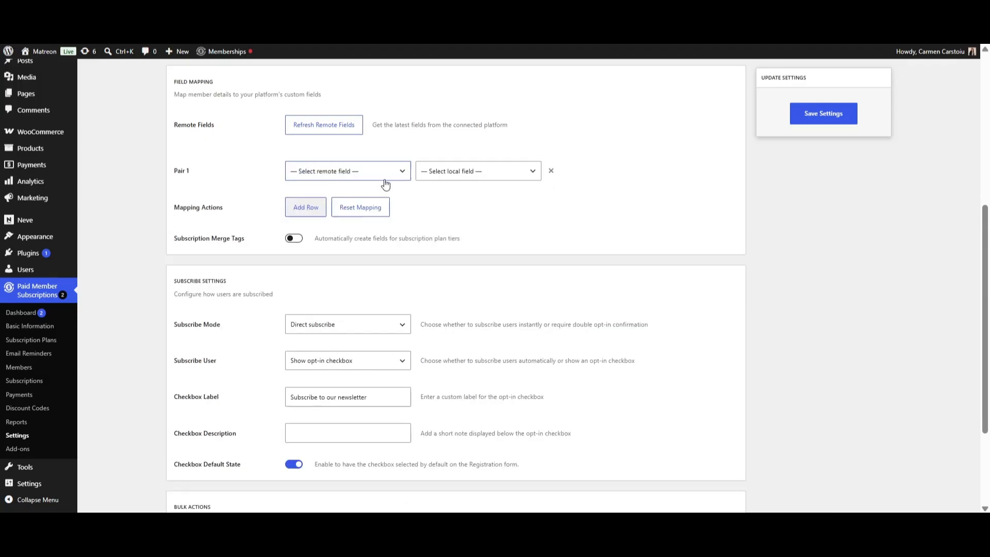
{"action": "left_click", "coordinate": [394, 172]}
{"action": "left_click", "coordinate": [309, 206]}
{"action": "left_click", "coordinate": [535, 175]}
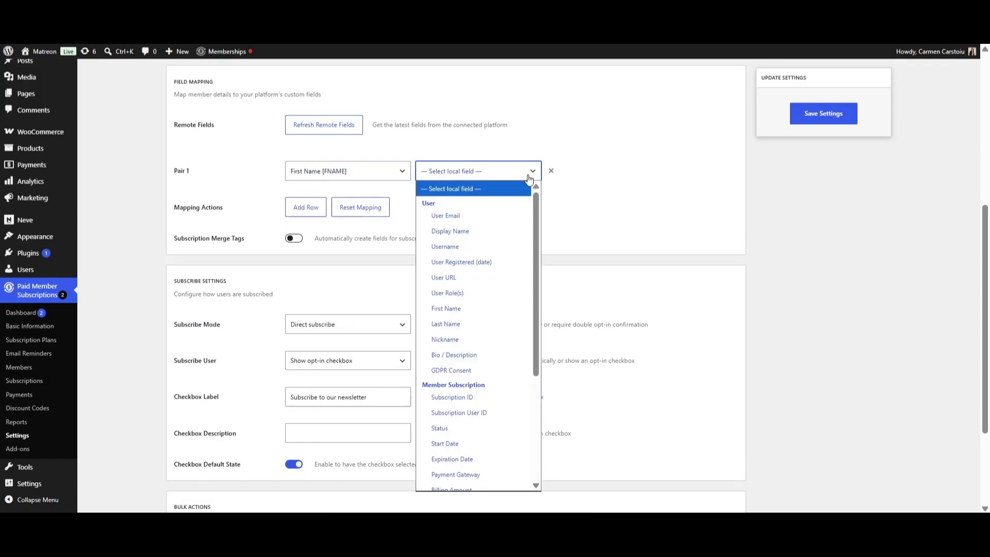
{"action": "left_click", "coordinate": [467, 305]}
Map Mailchimp's LNAME to the member's Last Name and switch on Subscription Merge Tags
{"action": "left_click", "coordinate": [305, 207]}
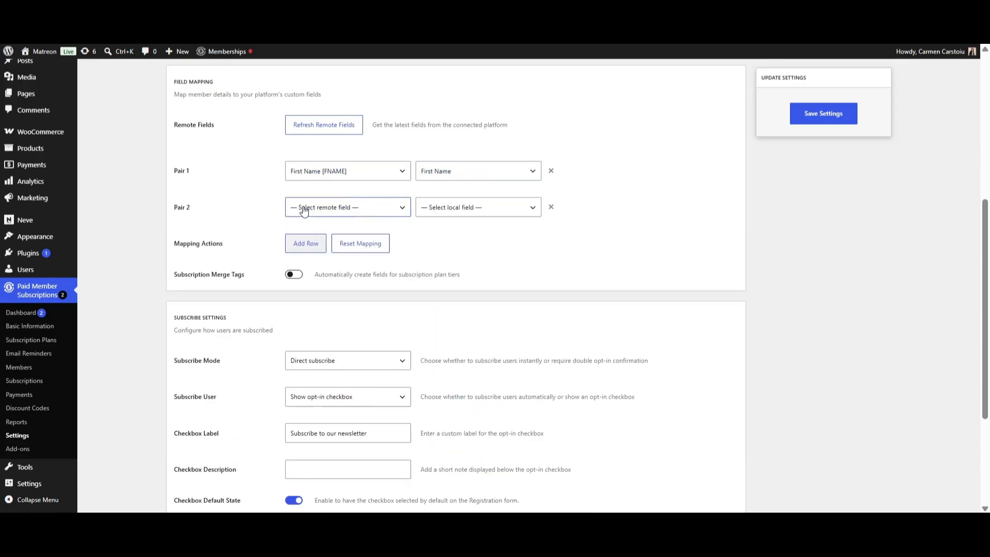
{"action": "left_click", "coordinate": [340, 207]}
{"action": "left_click", "coordinate": [344, 253]}
{"action": "left_click", "coordinate": [518, 209]}
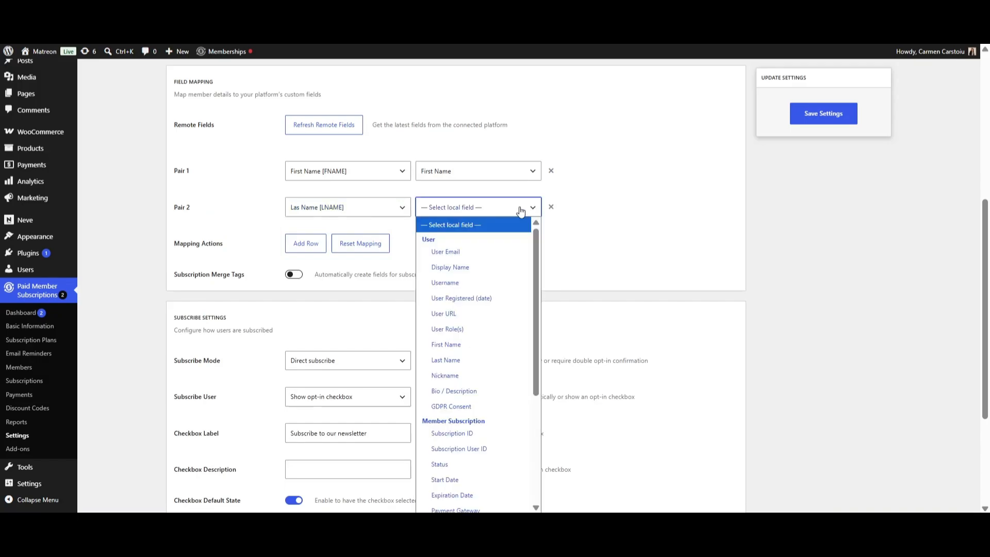
{"action": "left_click", "coordinate": [472, 357]}
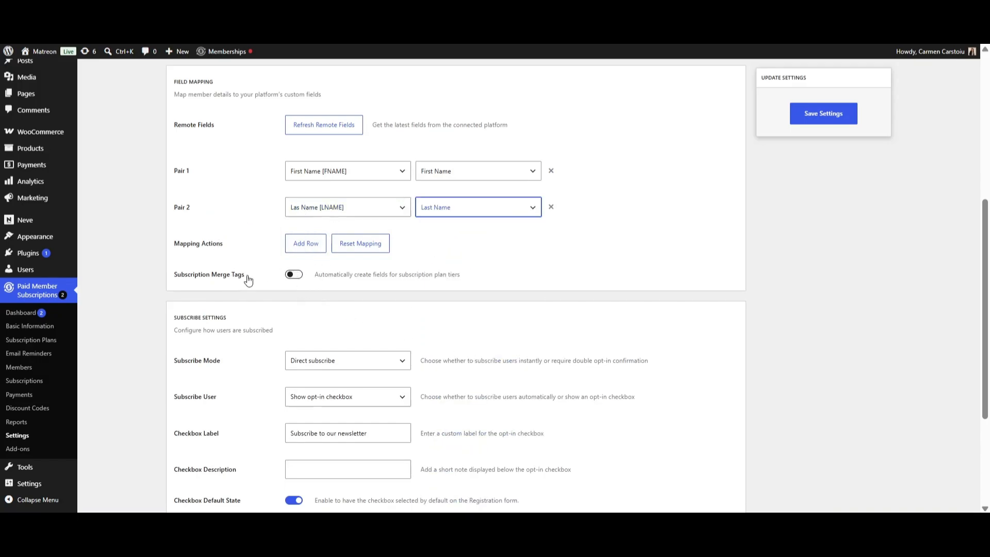
{"action": "left_click", "coordinate": [298, 277]}
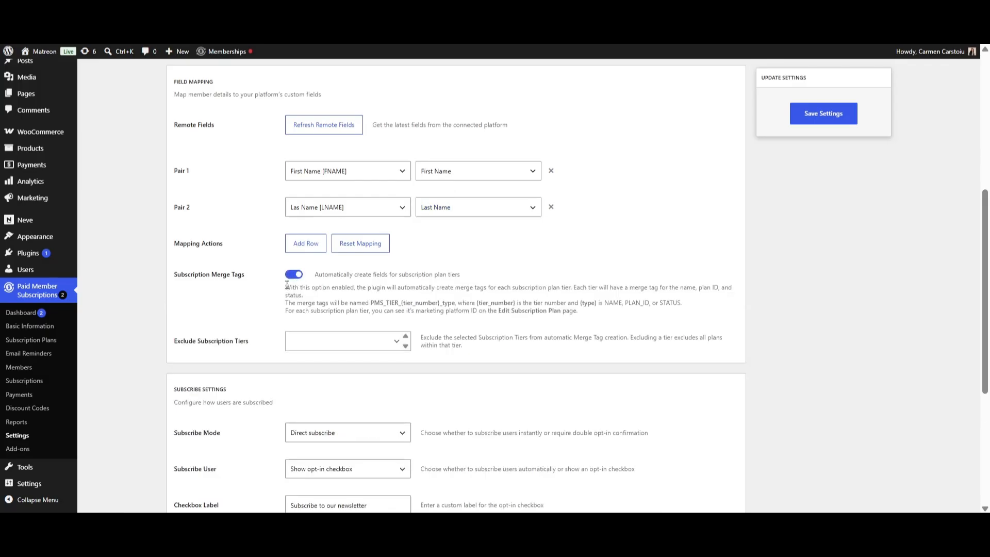